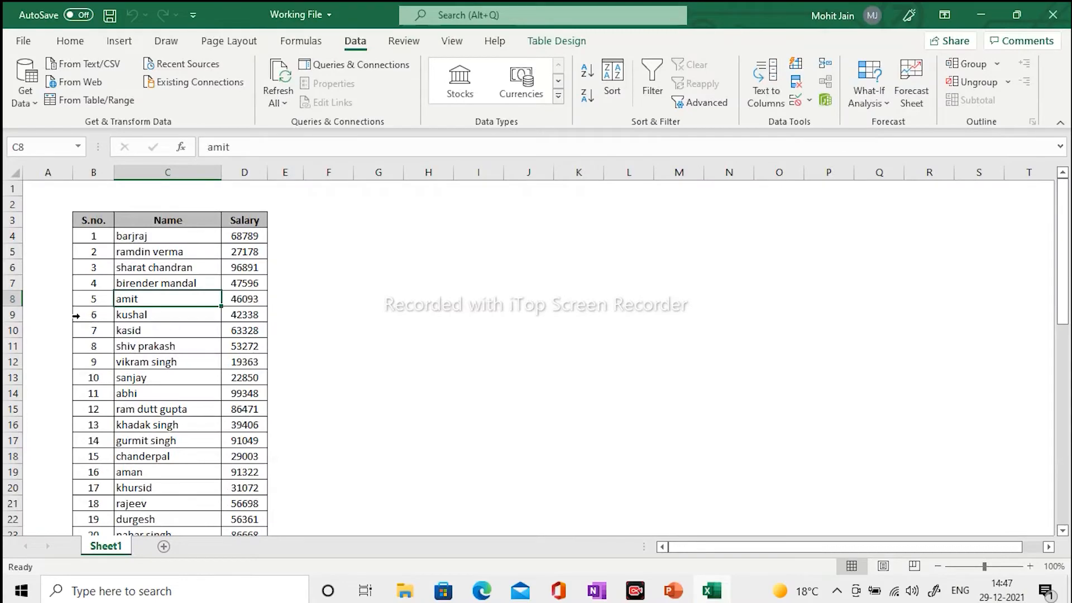
- Load the salary table into the Power Query Editor and capitalize each word in the Name column
{"action": "left_click", "coordinate": [110, 102]}
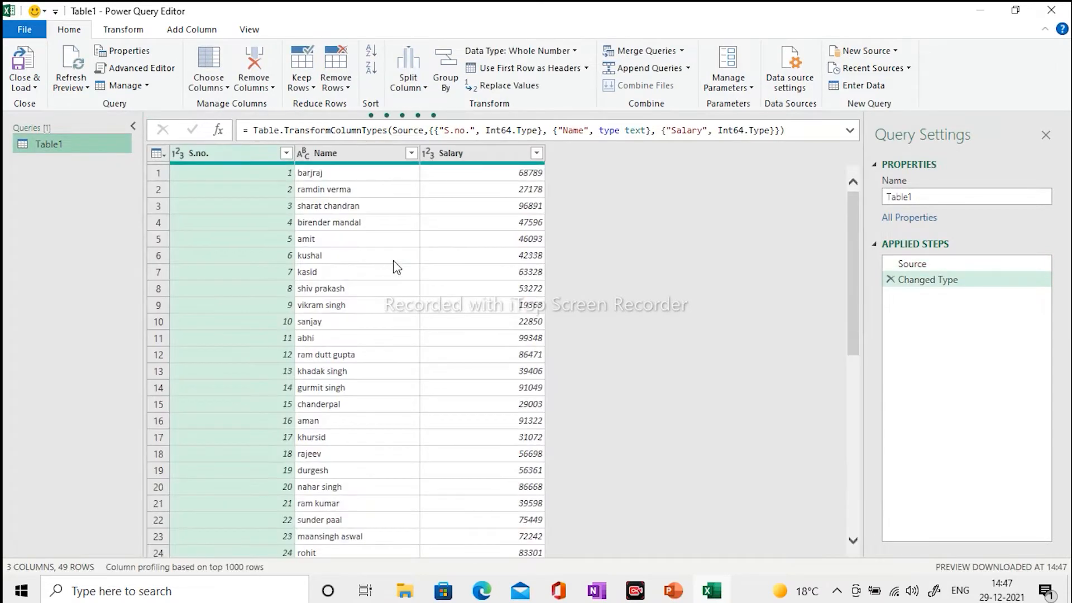
{"action": "left_click", "coordinate": [393, 260]}
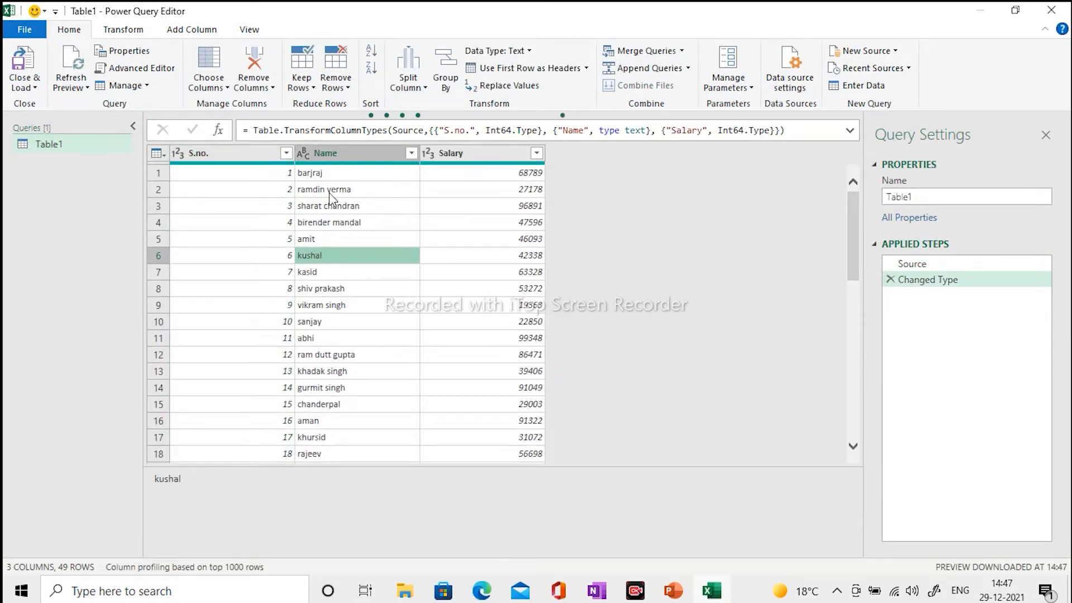
{"action": "left_click", "coordinate": [334, 156]}
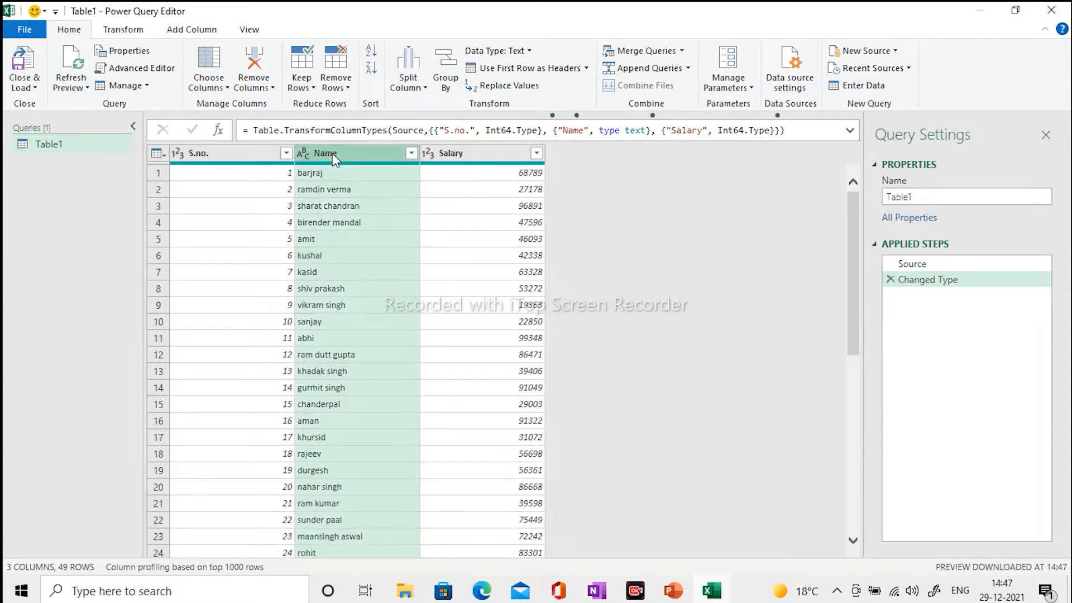
{"action": "left_click", "coordinate": [123, 29]}
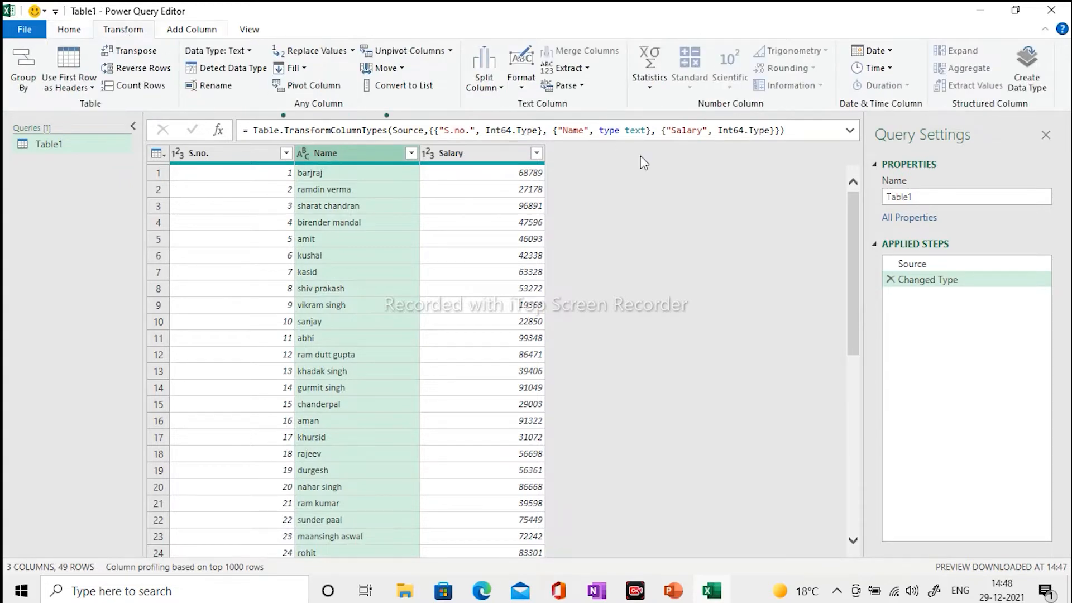
{"action": "left_click", "coordinate": [522, 87]}
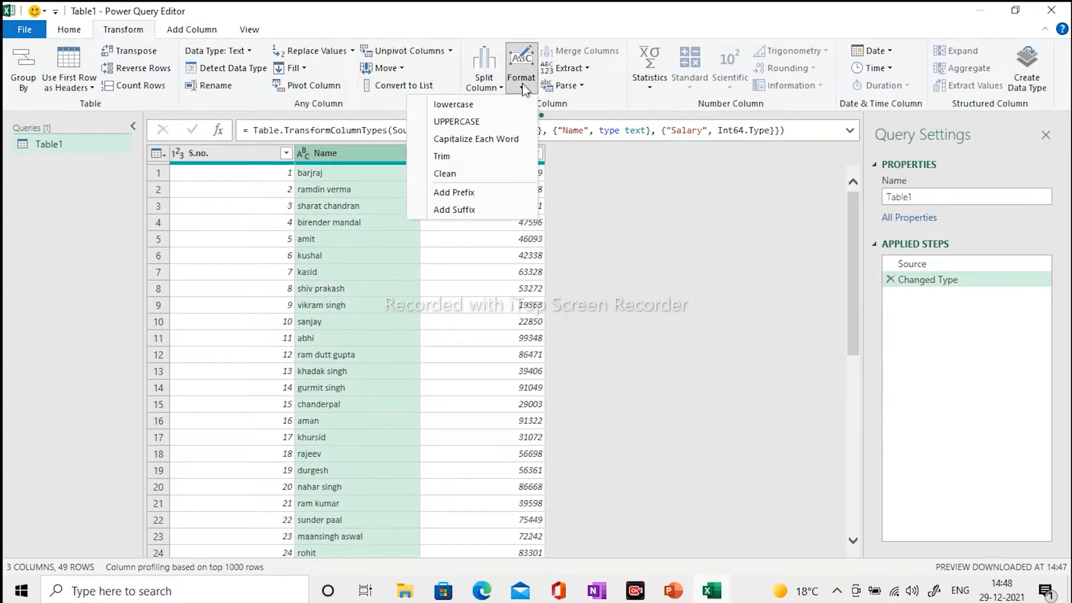
{"action": "left_click", "coordinate": [487, 143]}
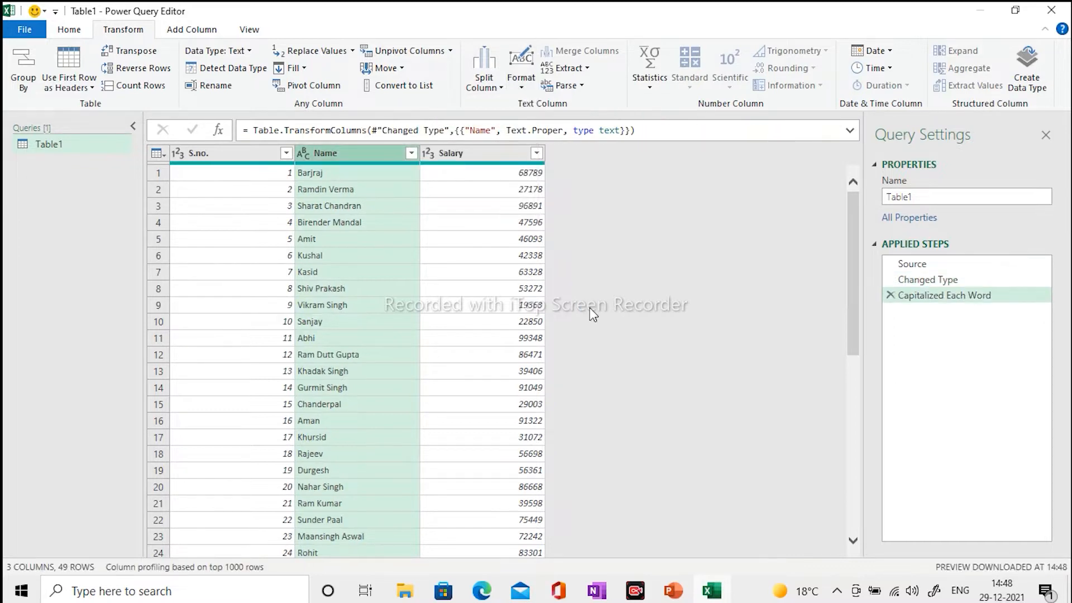
- Start a column from examples based only on the Salary column and name it Custom
{"action": "left_click", "coordinate": [469, 156]}
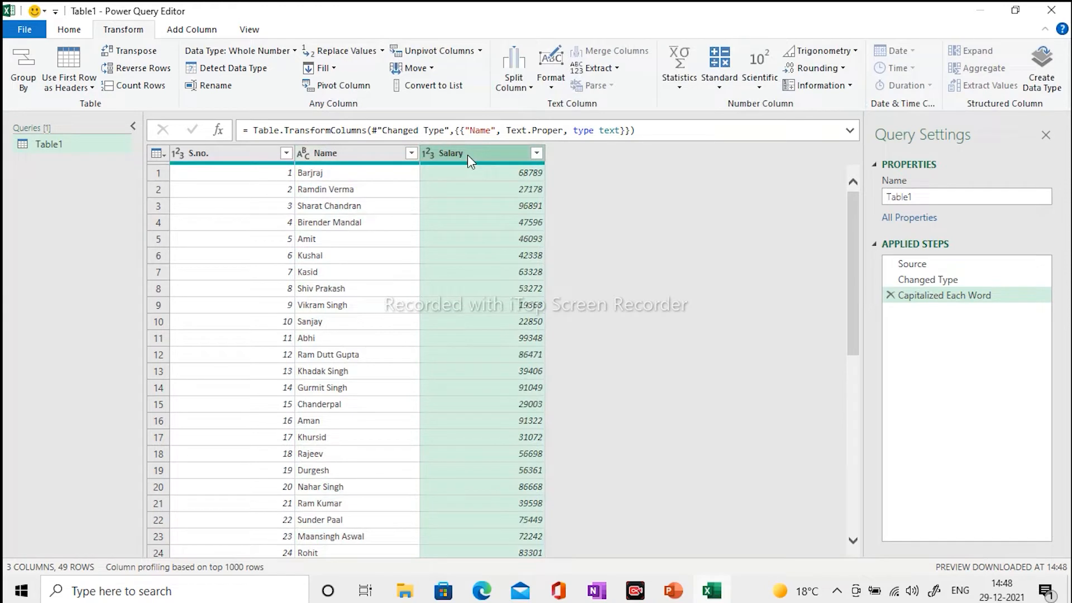
{"action": "left_click", "coordinate": [199, 35]}
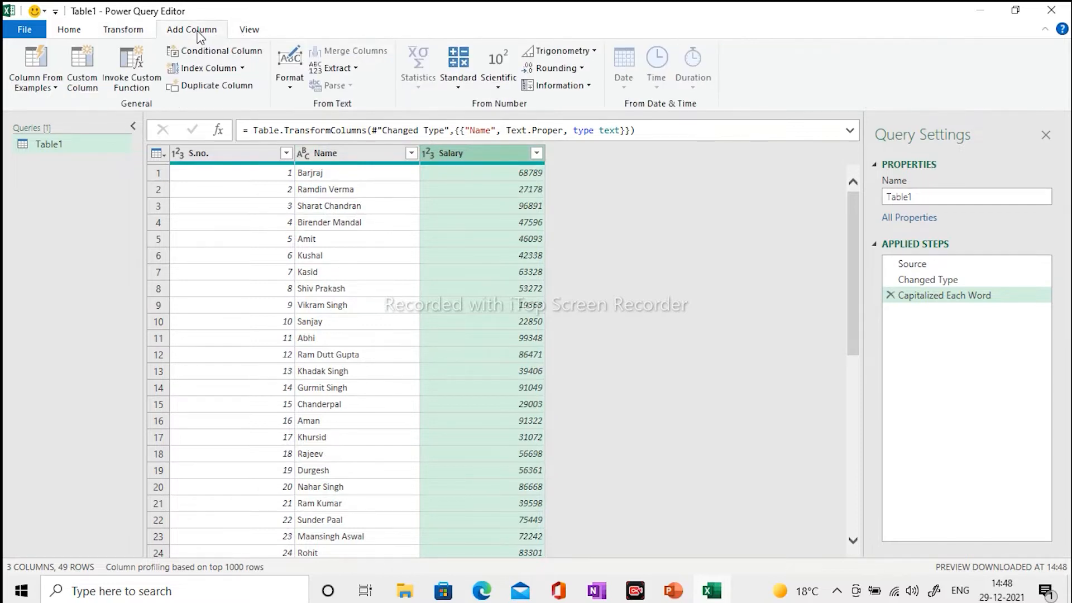
{"action": "left_click", "coordinate": [47, 87]}
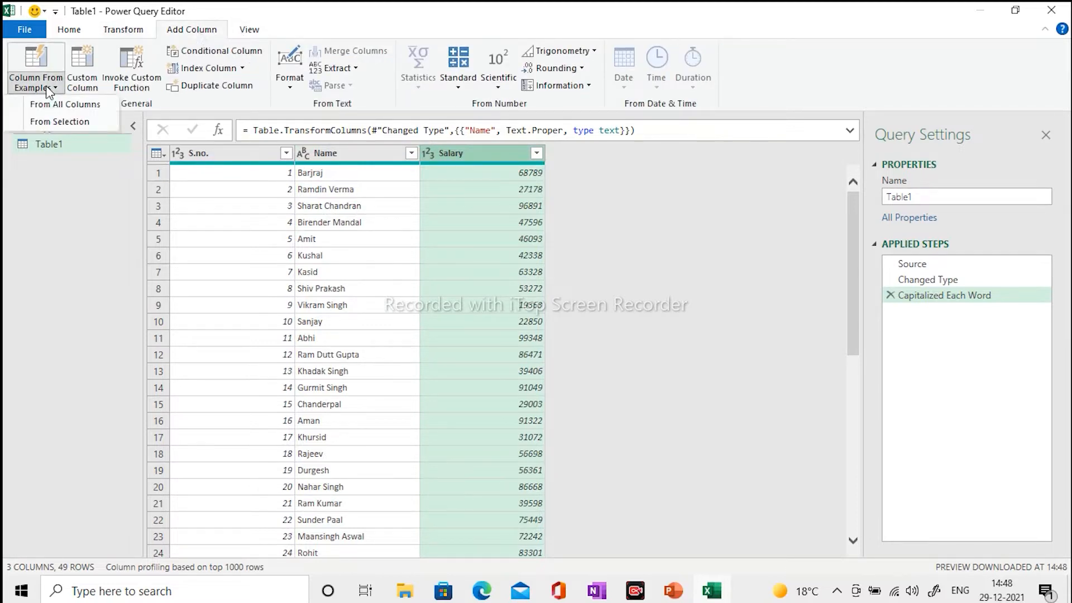
{"action": "left_click", "coordinate": [68, 123]}
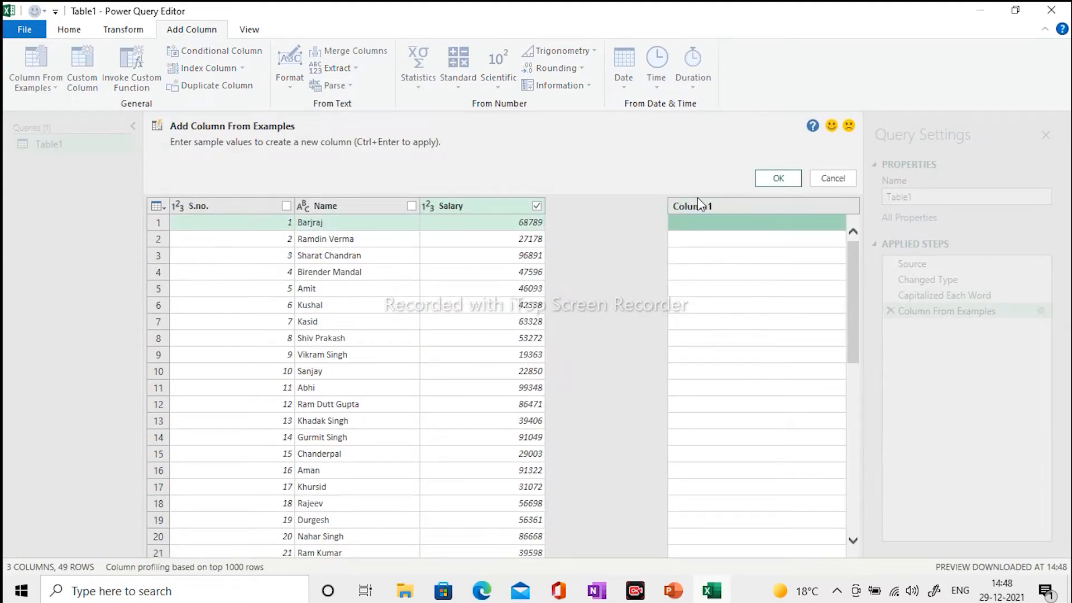
{"action": "left_click", "coordinate": [699, 211]}
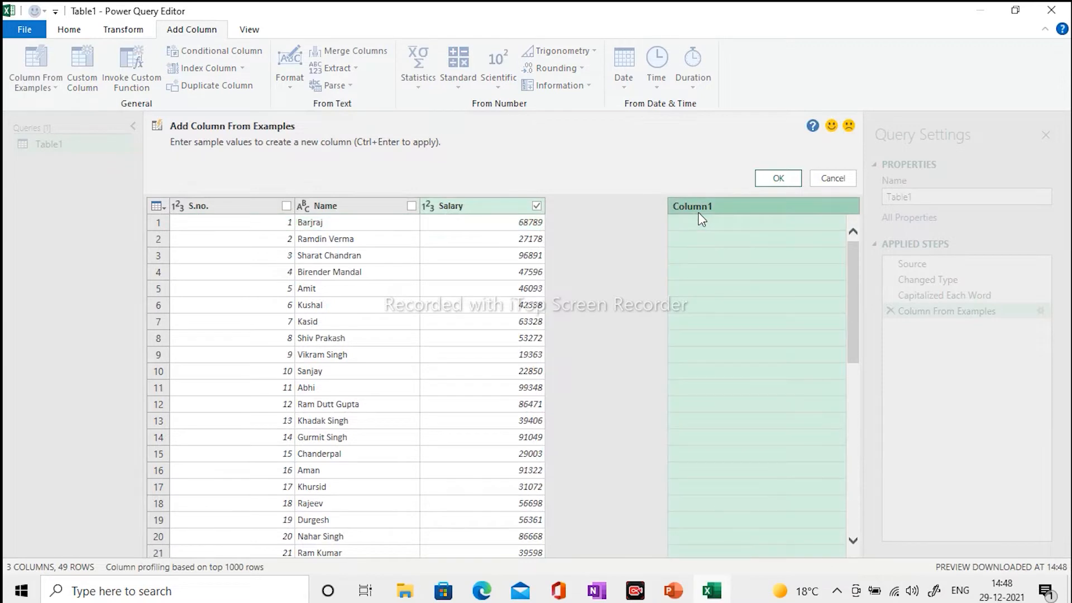
{"action": "double_click", "coordinate": [702, 206]}
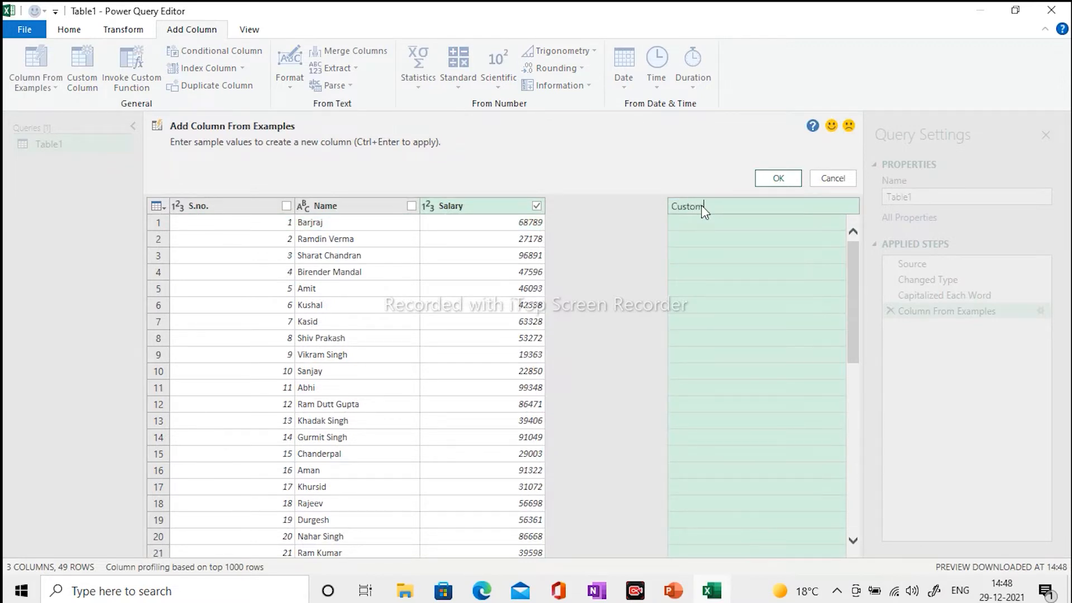
{"action": "type", "text": "Custom"}
- Enter the sample values Average, Low, High and Average in the first four Custom rows and add the column
{"action": "left_click", "coordinate": [705, 223]}
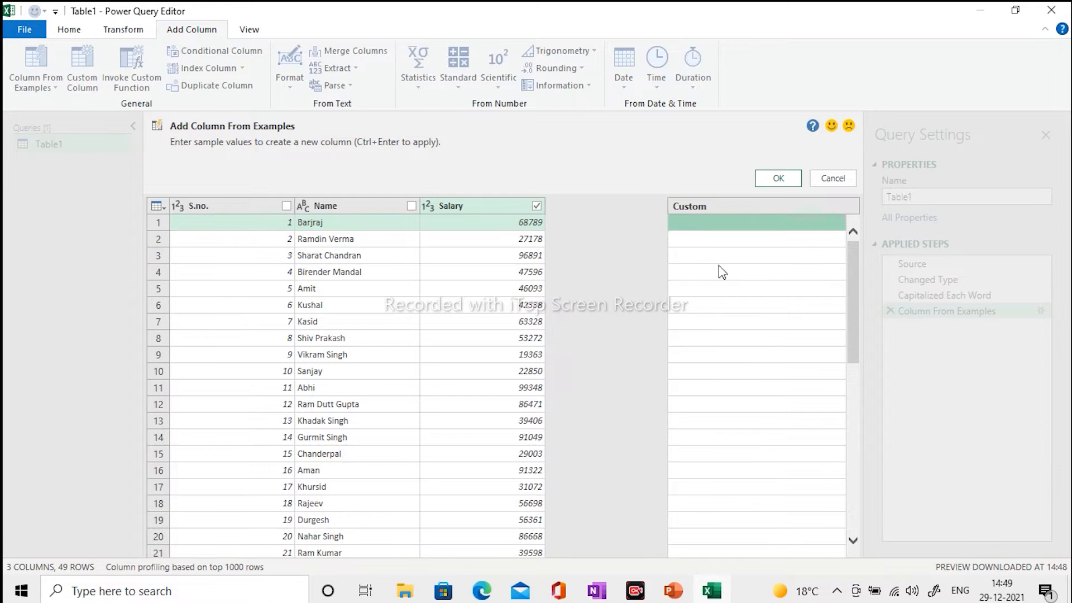
{"action": "type", "text": "Avera"}
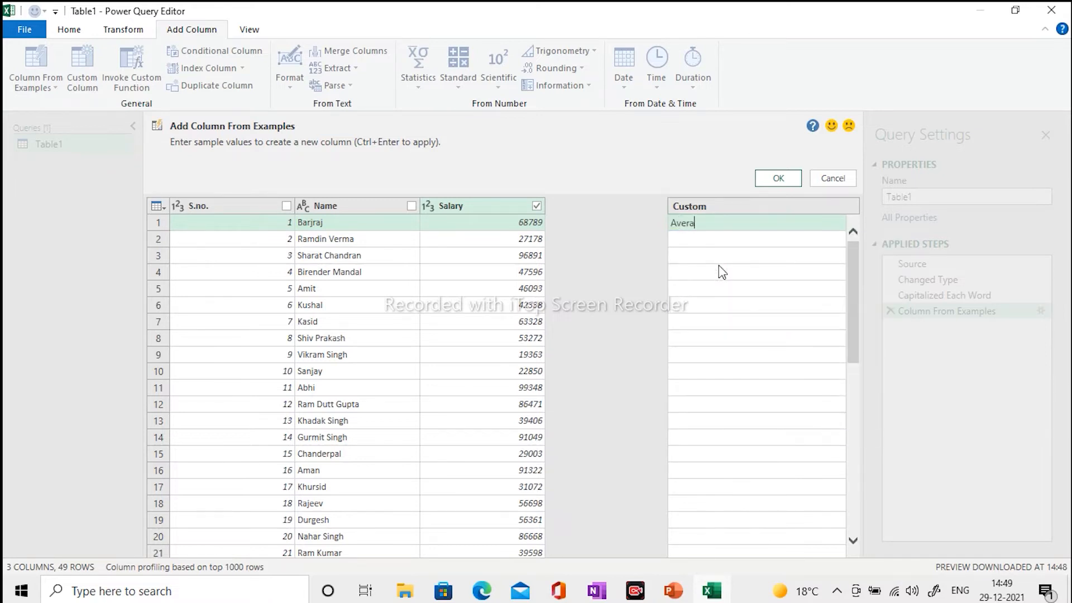
{"action": "type", "text": "ge"}
{"action": "key", "text": "Return"}
{"action": "type", "text": "Low"}
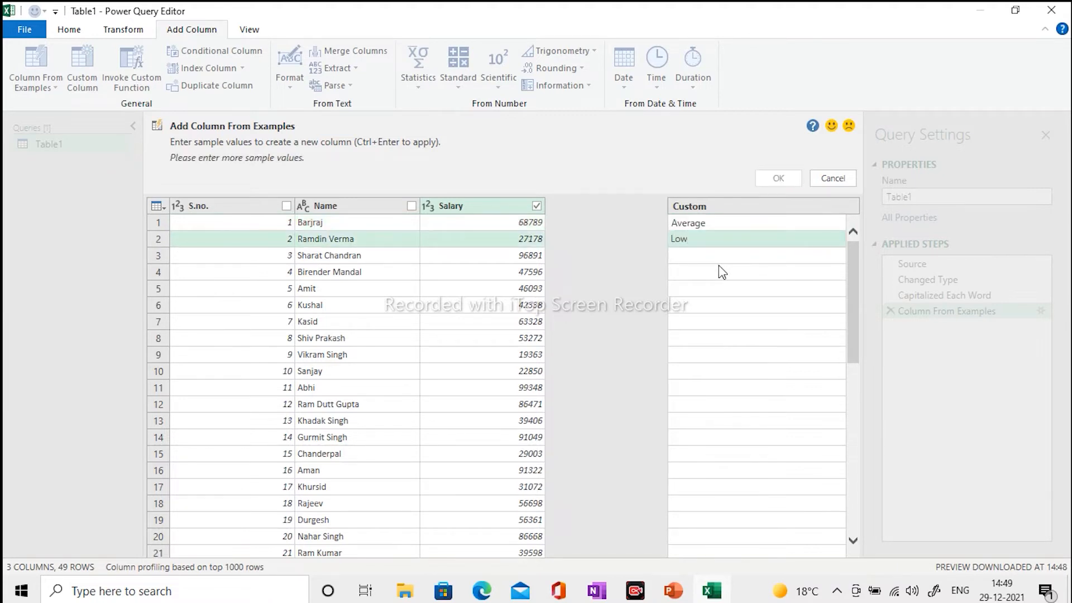
{"action": "key", "text": "Return"}
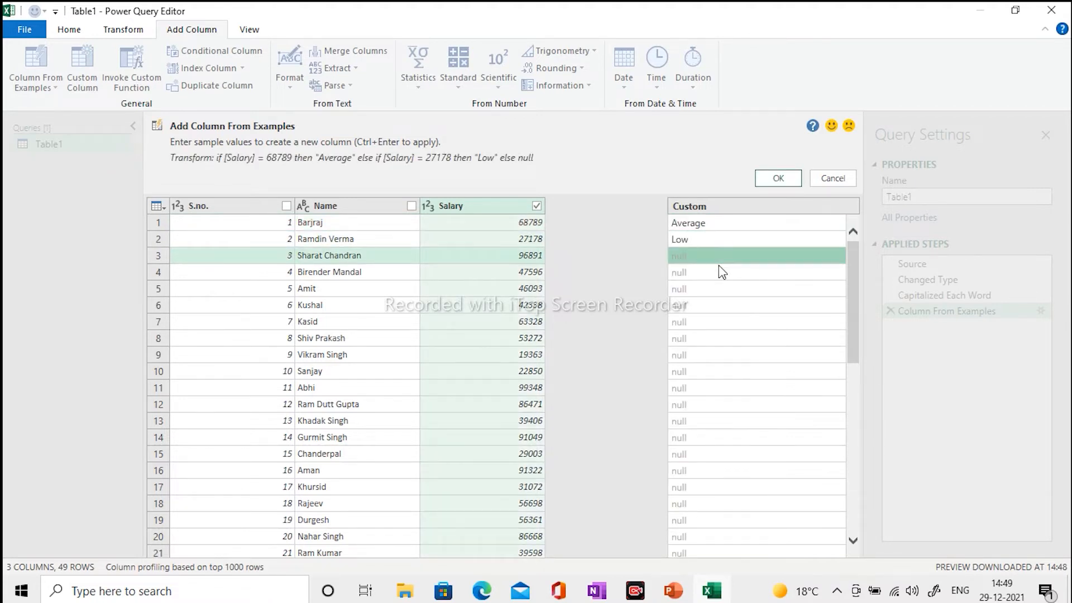
{"action": "type", "text": "High"}
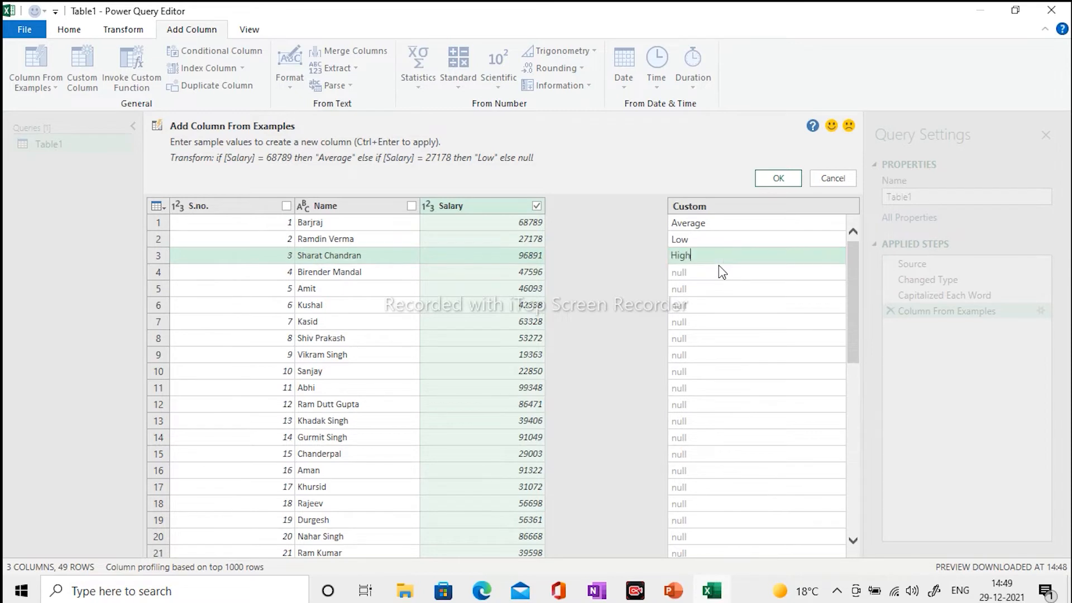
{"action": "key", "text": "Return"}
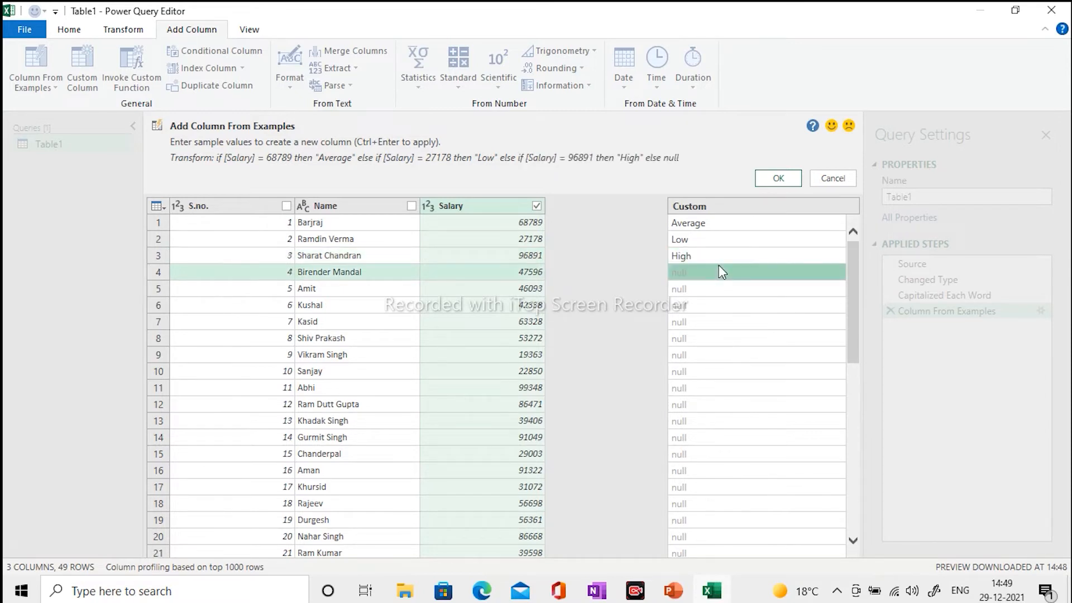
{"action": "type", "text": "Average"}
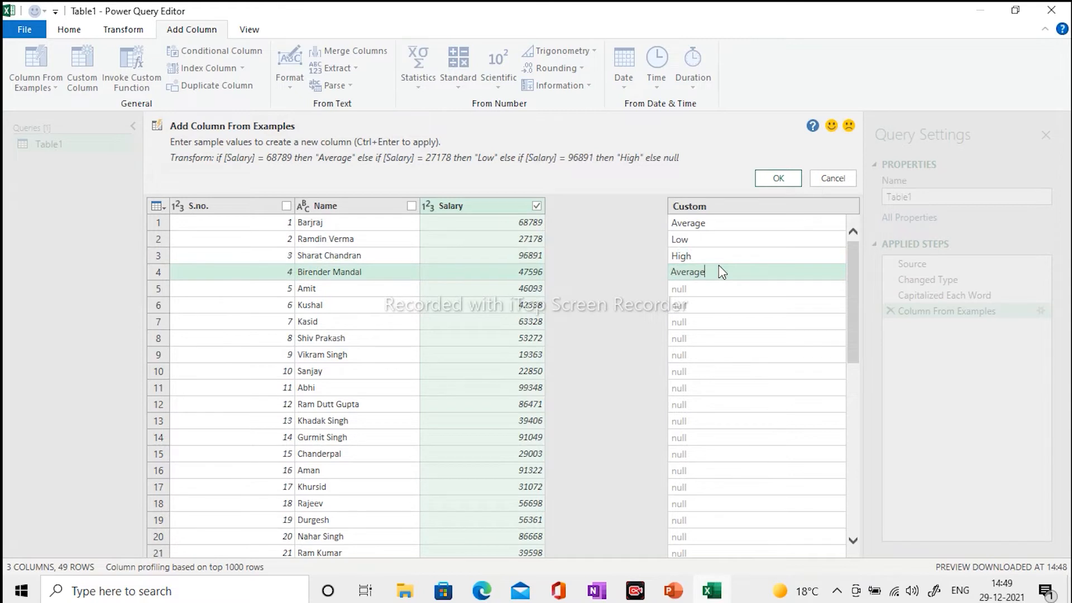
{"action": "key", "text": "Return"}
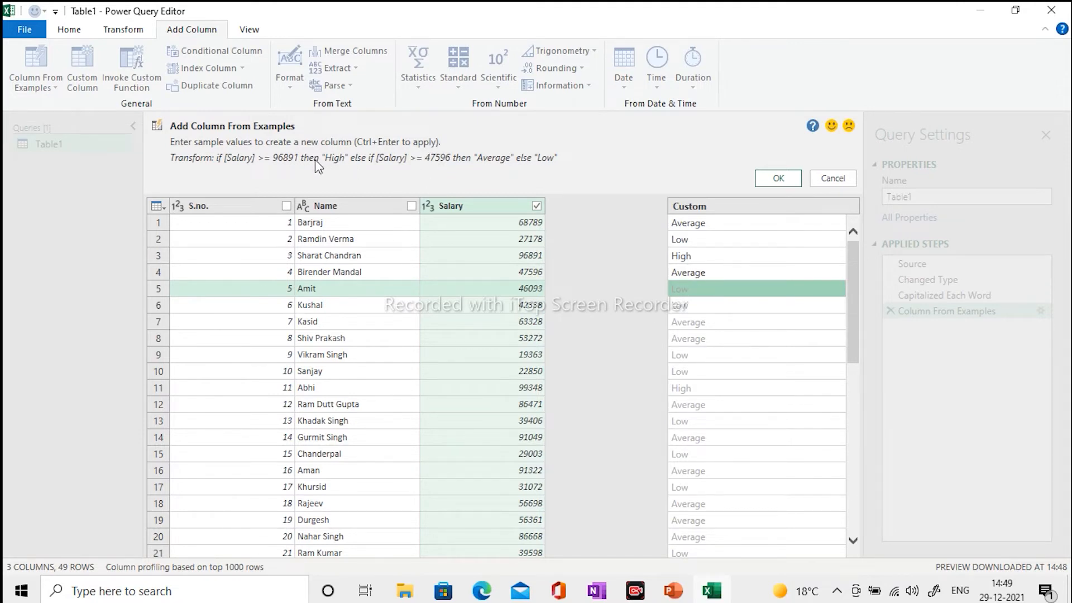
{"action": "left_click", "coordinate": [779, 178]}
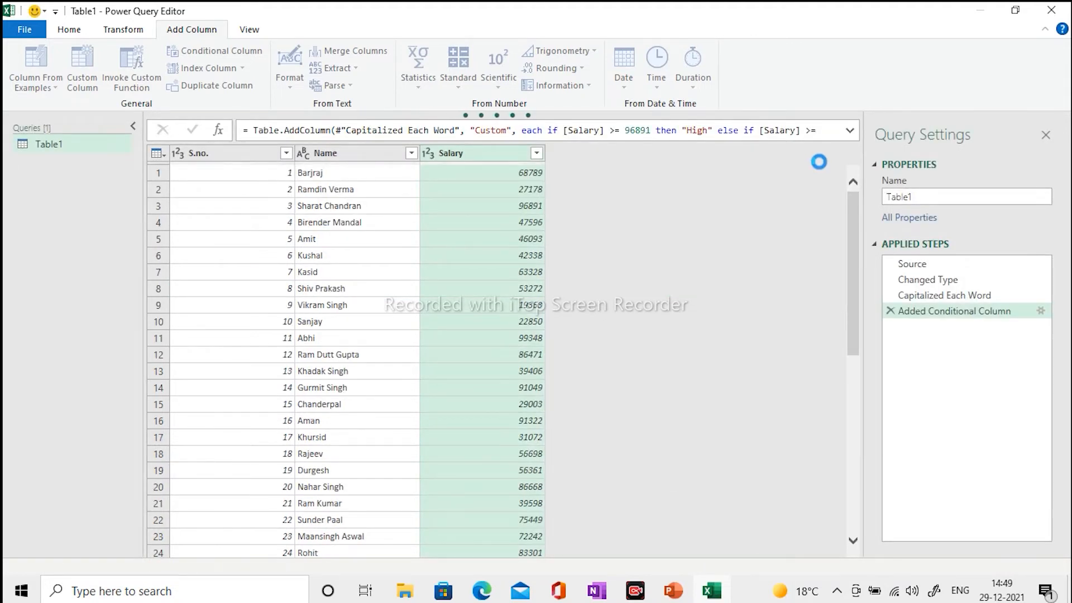
- Expand the Custom column's formula and change the salary threshold for "High" to 75000
{"action": "left_click", "coordinate": [849, 132]}
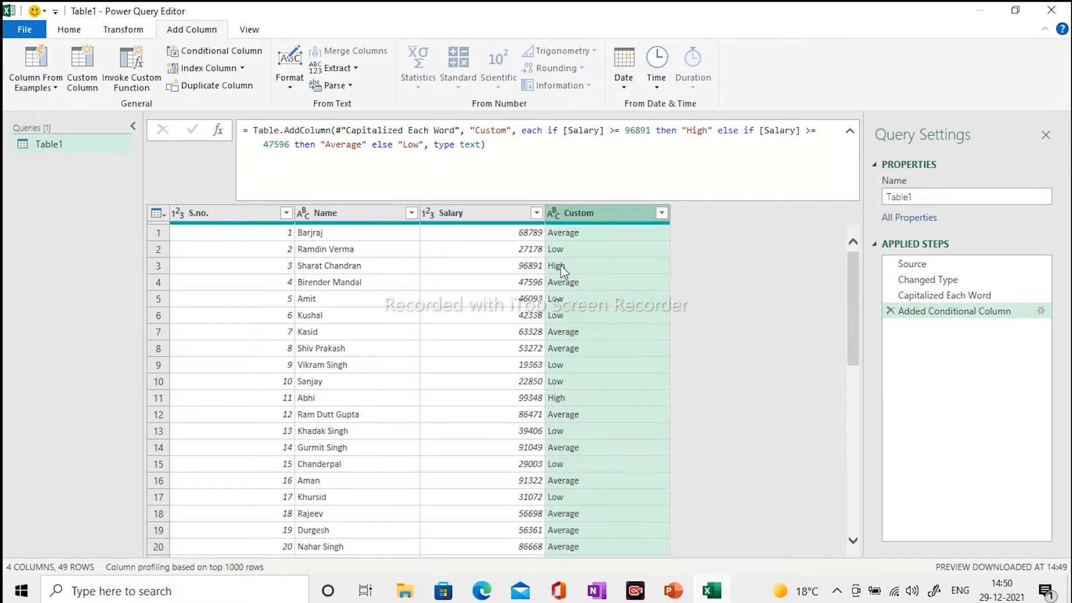
{"action": "left_click", "coordinate": [648, 128]}
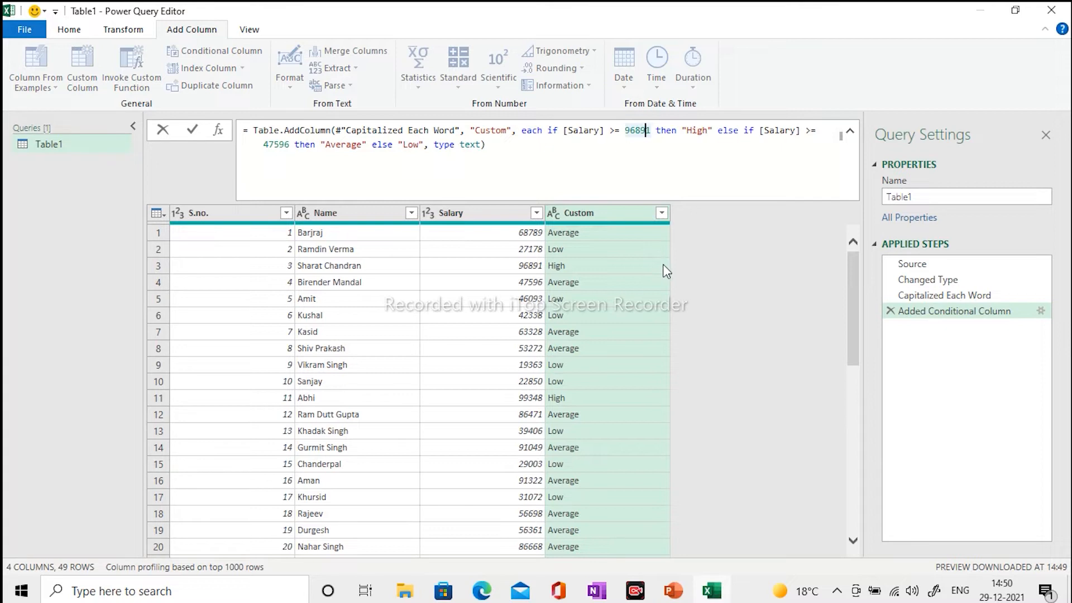
{"action": "key", "text": "Right"}
{"action": "key", "text": "BackSpace"}
{"action": "key", "text": "BackSpace"}
{"action": "key", "text": "BackSpace"}
{"action": "key", "text": "BackSpace"}
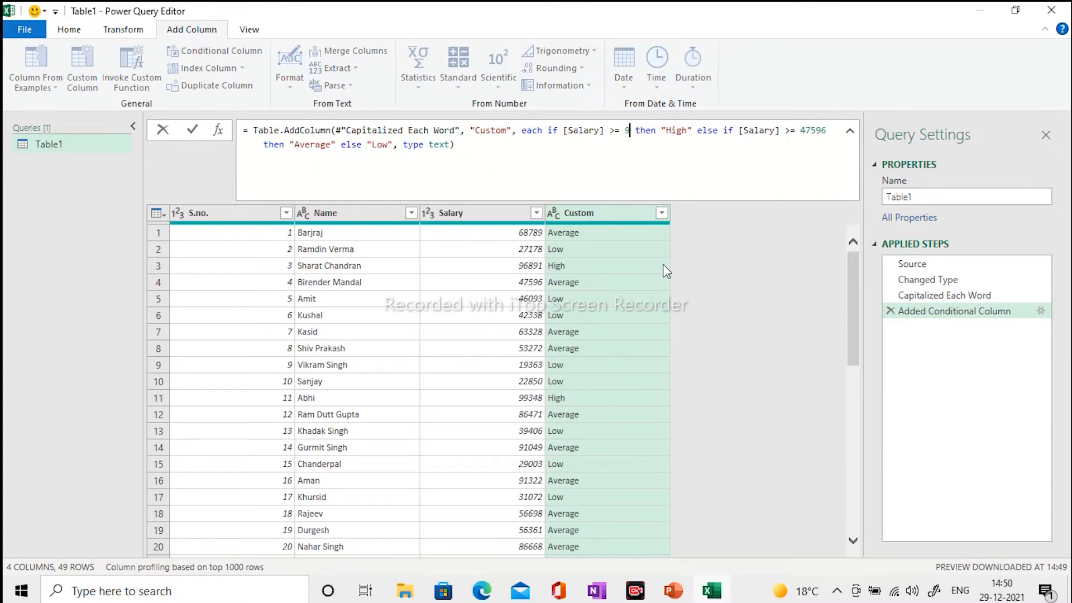
{"action": "key", "text": "BackSpace"}
{"action": "type", "text": "750"}
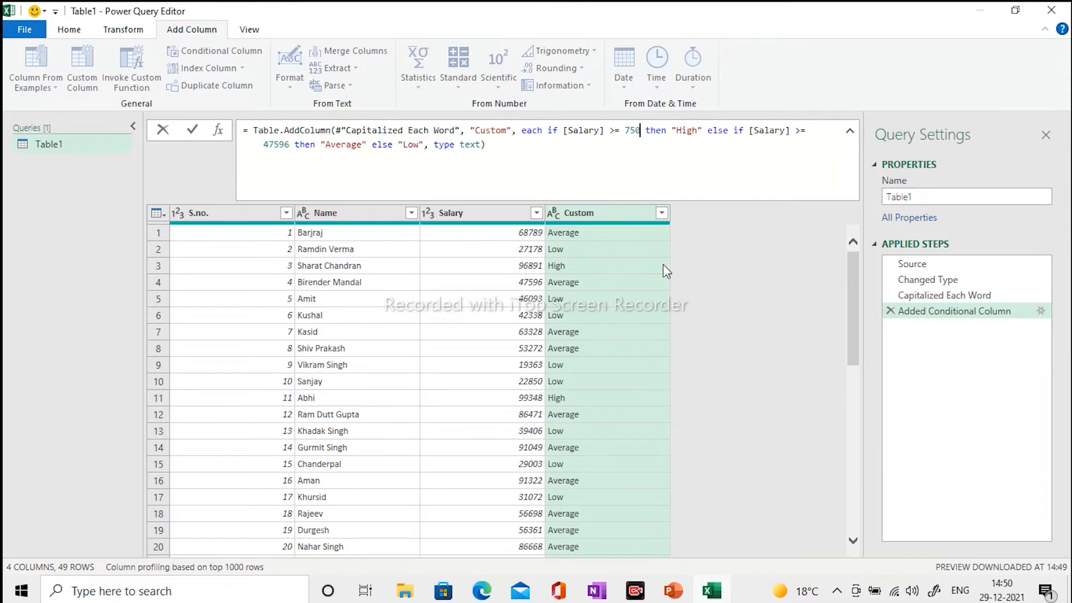
{"action": "type", "text": "00"}
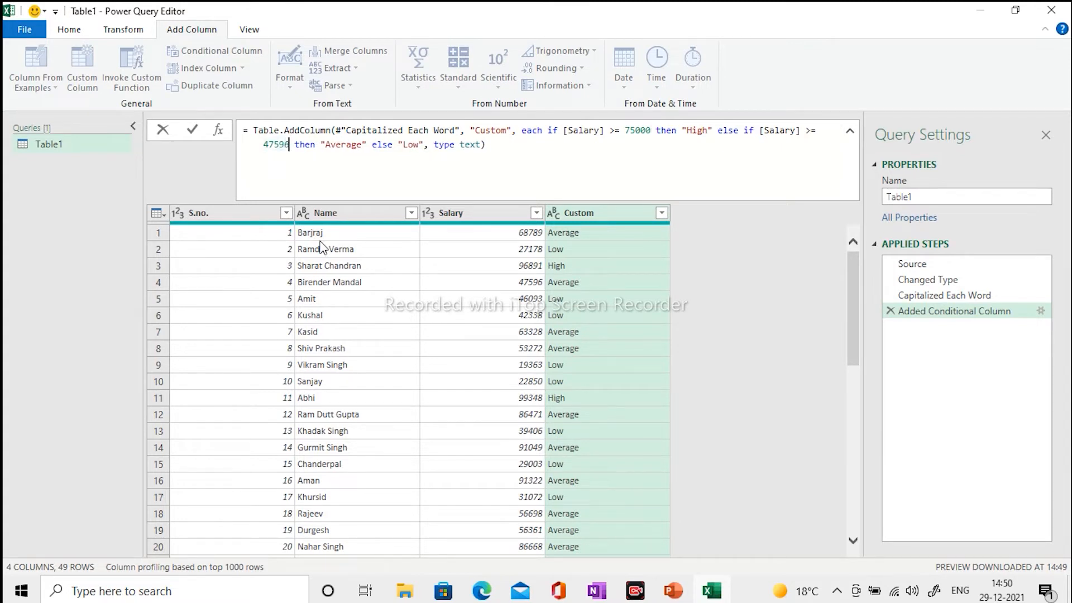
- Set the salary threshold for "Average" to 30000 in the formula and apply the edited formula
{"action": "key", "text": "BackSpace"}
{"action": "key", "text": "BackSpace"}
{"action": "key", "text": "BackSpace"}
{"action": "key", "text": "BackSpace"}
{"action": "key", "text": "BackSpace"}
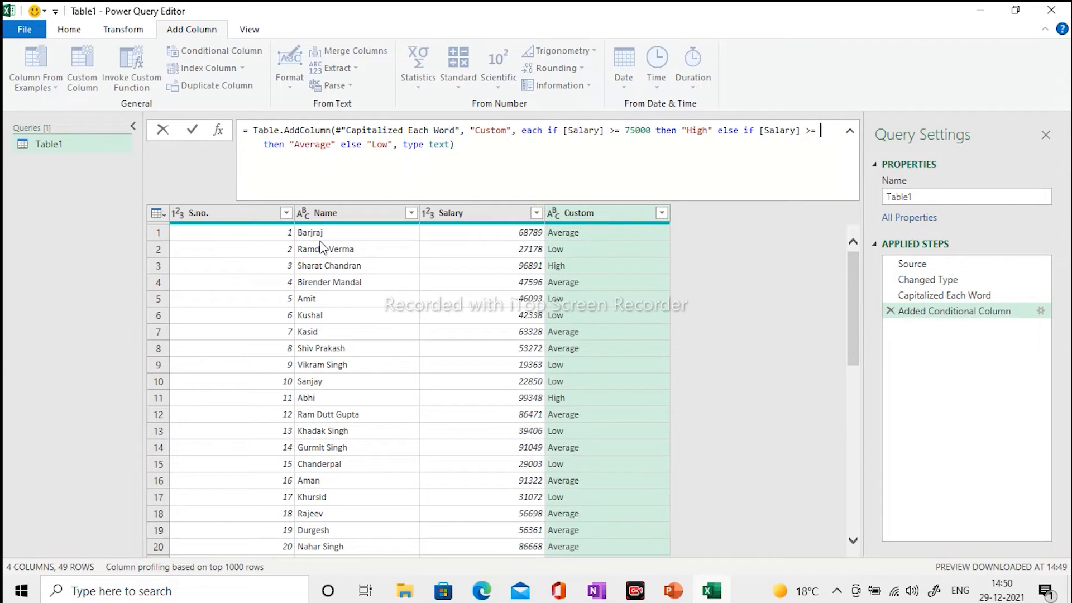
{"action": "type", "text": "300 "}
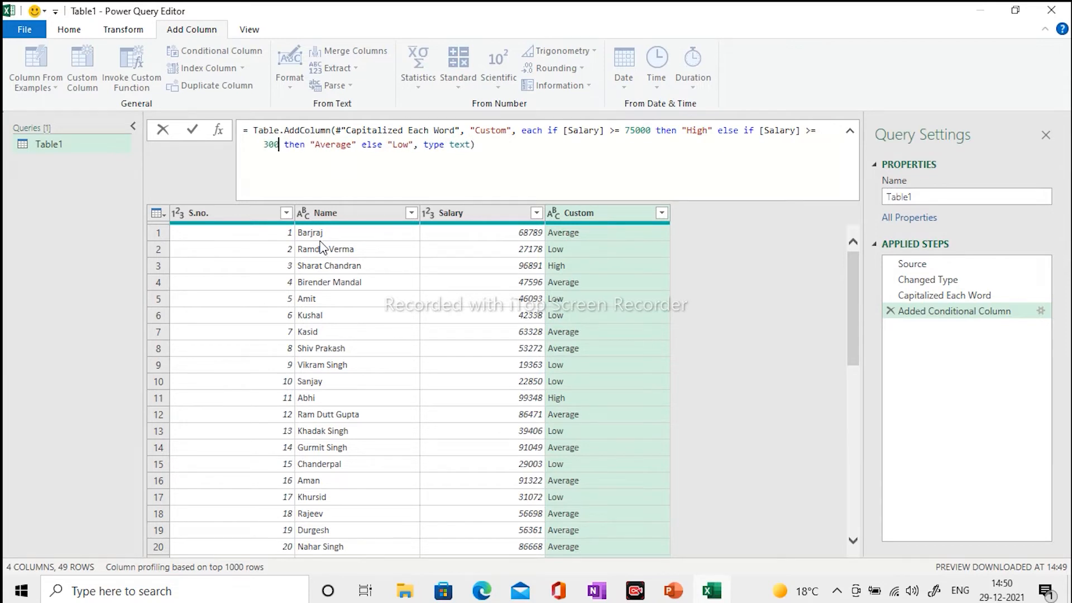
{"action": "type", "text": "00"}
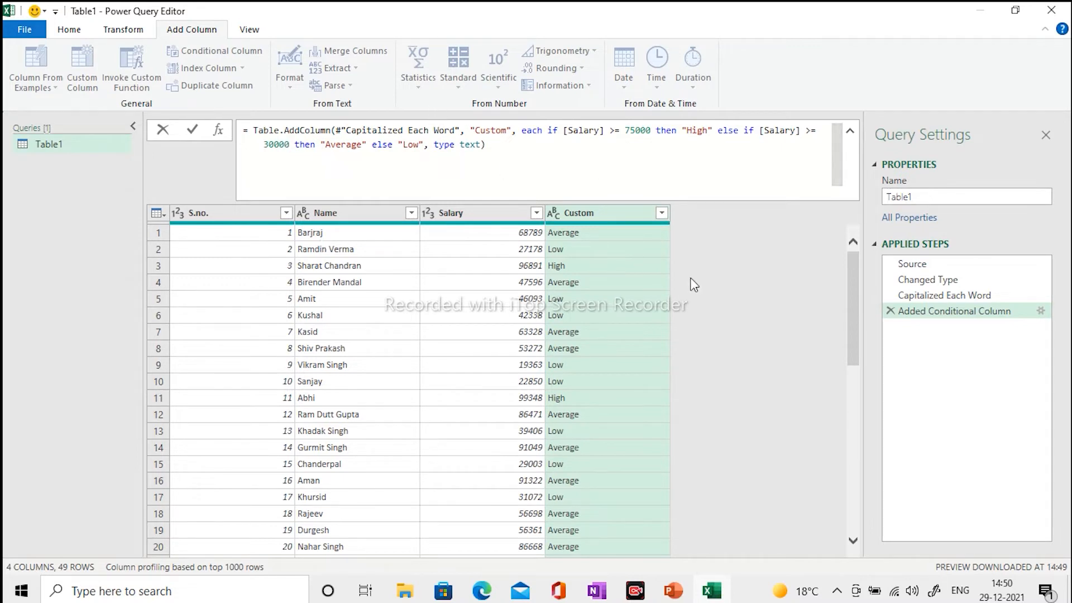
{"action": "key", "text": "Return"}
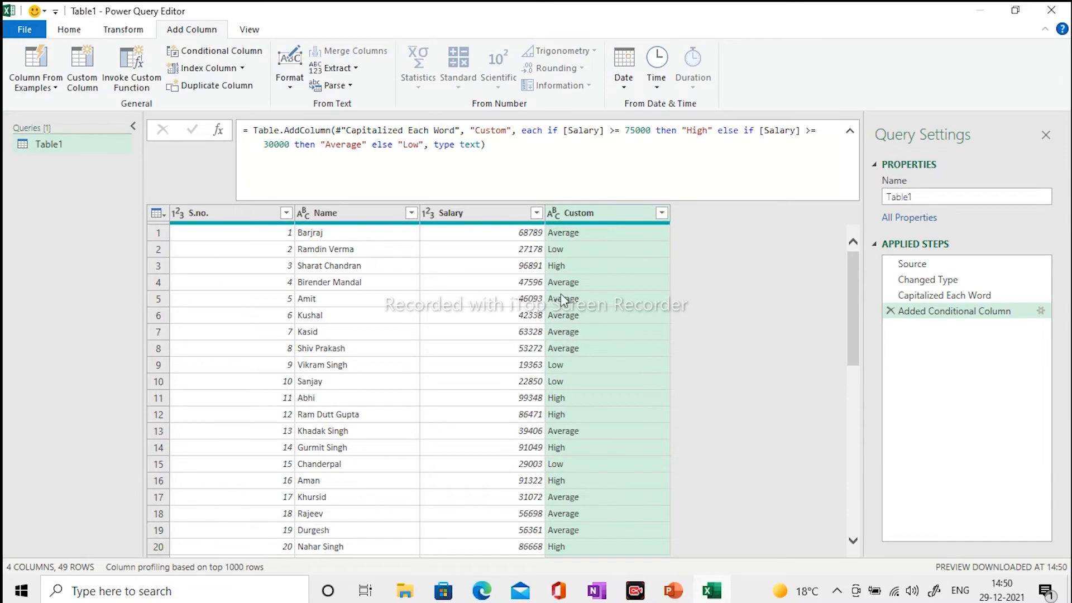
{"action": "scroll", "coordinate": [594, 402], "scroll_direction": "down", "scroll_amount": 1}
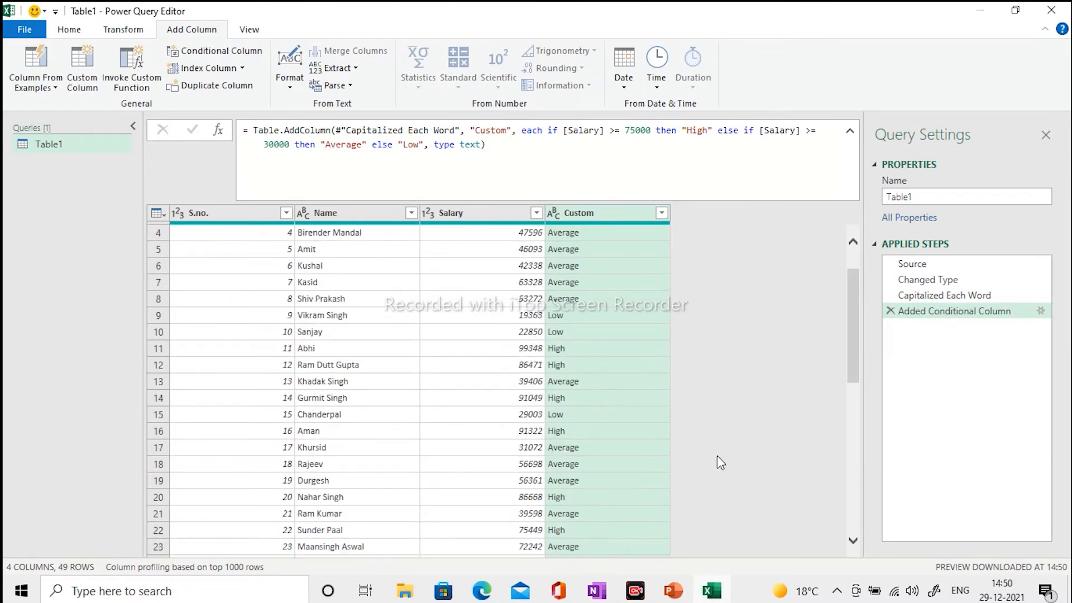
- Close the query editor and load the query as a table into the existing worksheet at Sheet1 cell F3
{"action": "left_click", "coordinate": [22, 30]}
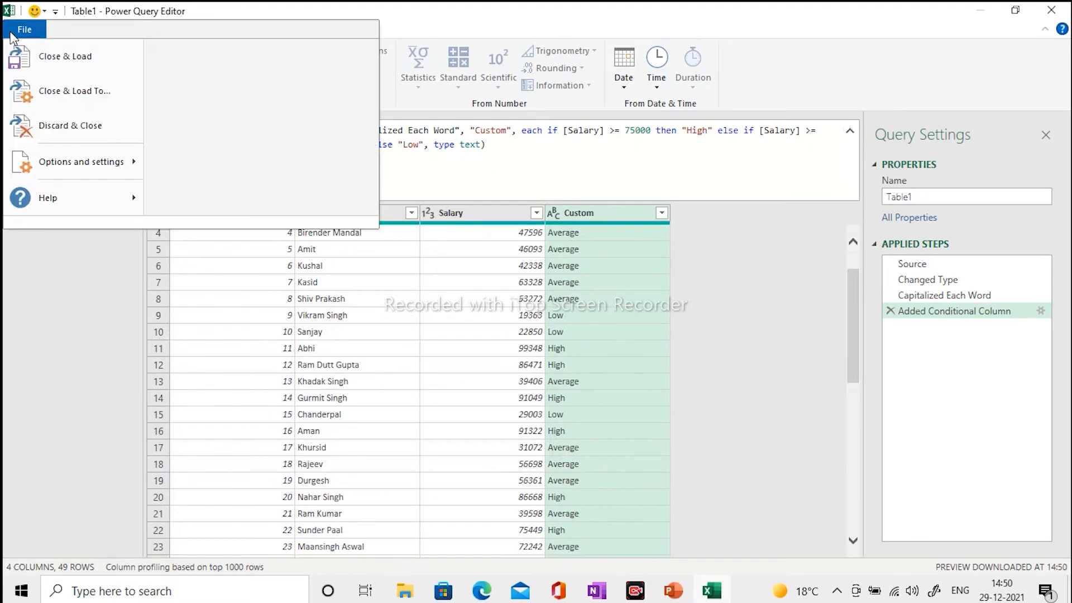
{"action": "left_click", "coordinate": [72, 93]}
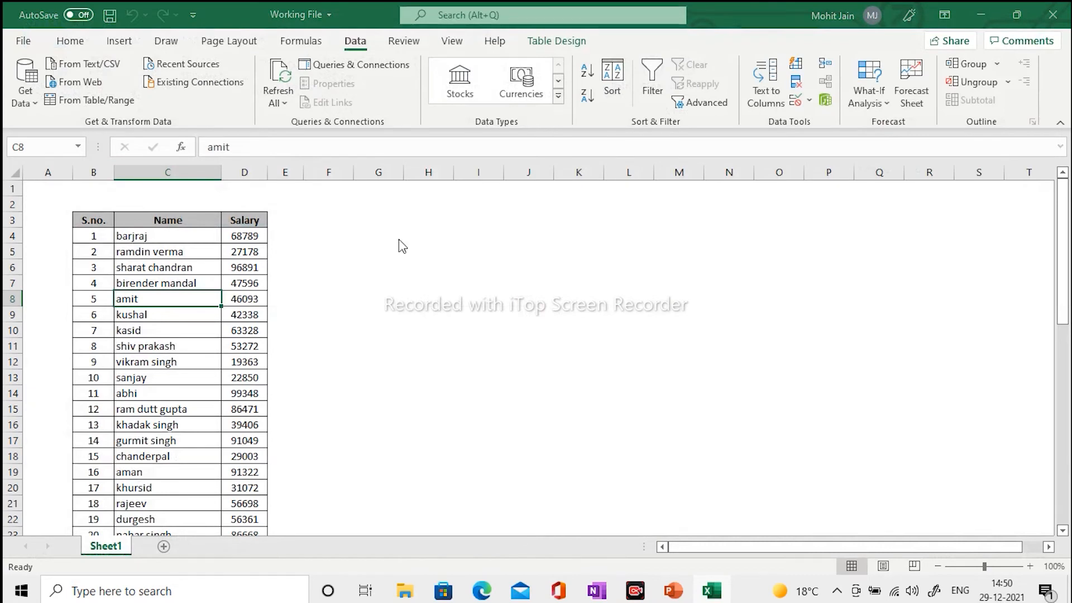
{"action": "left_click", "coordinate": [630, 269]}
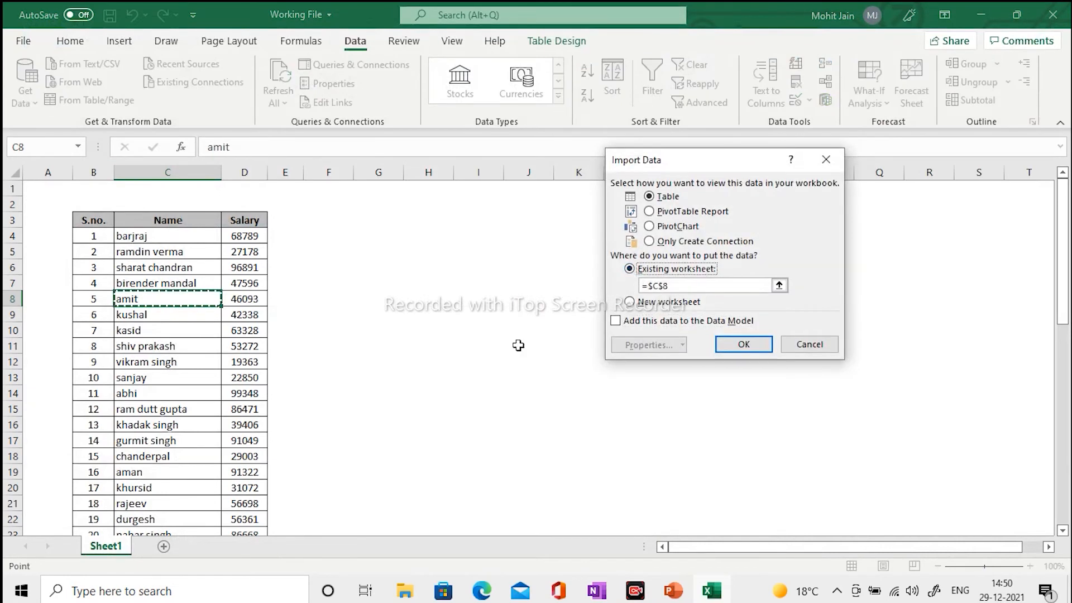
{"action": "left_click", "coordinate": [342, 216]}
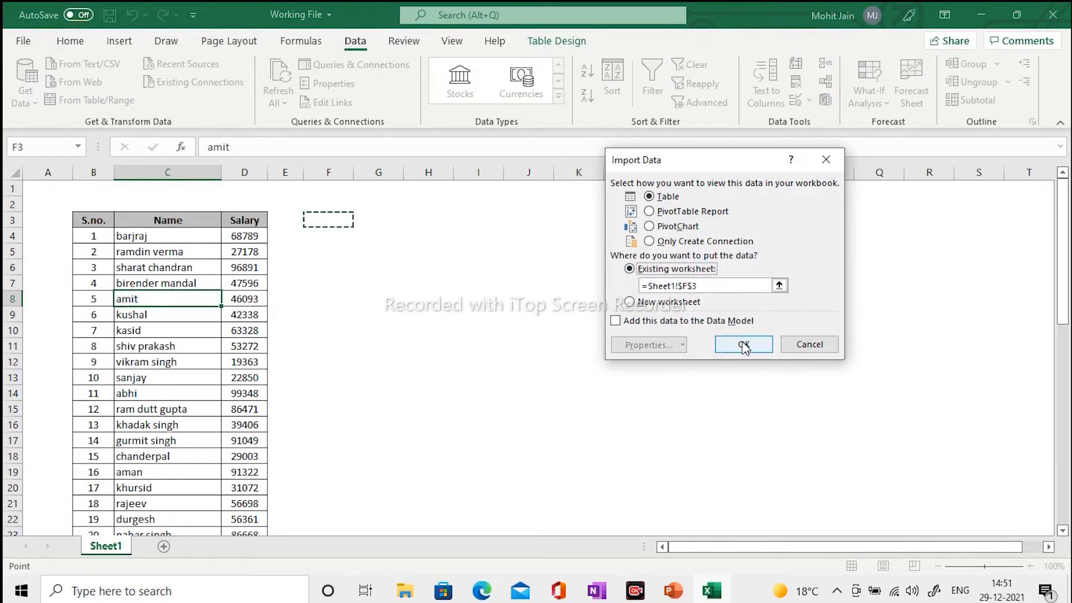
{"action": "key", "text": "Return"}
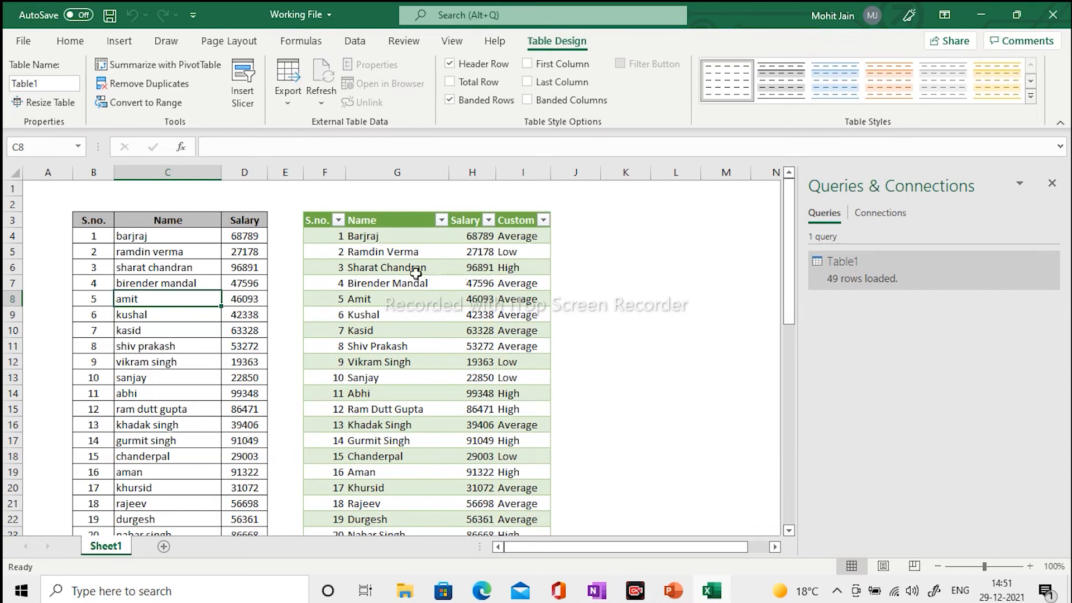
- Set the source table's salary in D5 to 65000 and refresh the loaded query table
{"action": "left_click", "coordinate": [249, 252]}
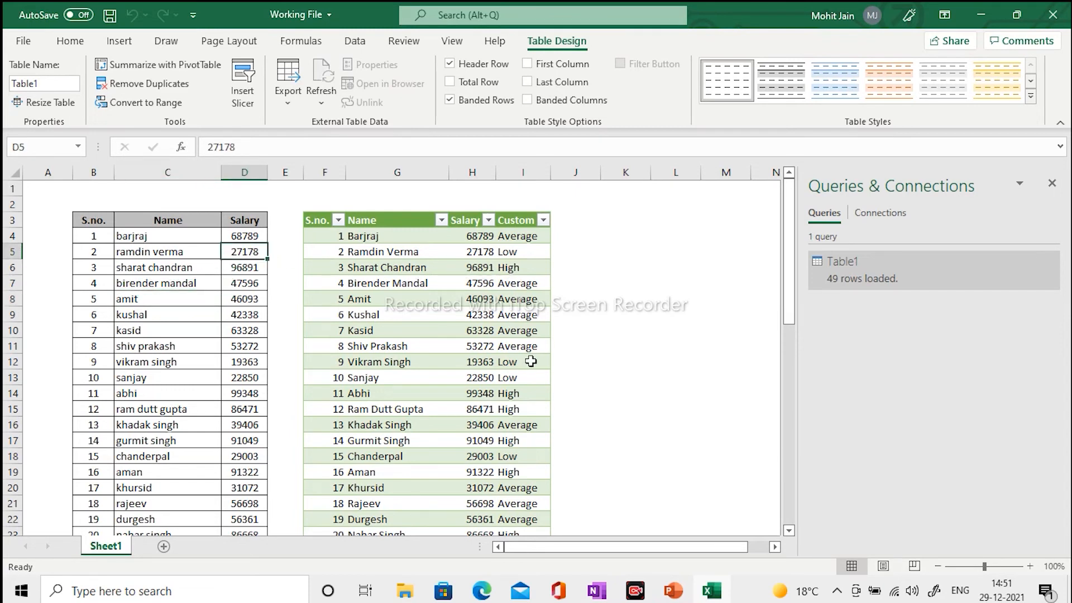
{"action": "type", "text": "65000"}
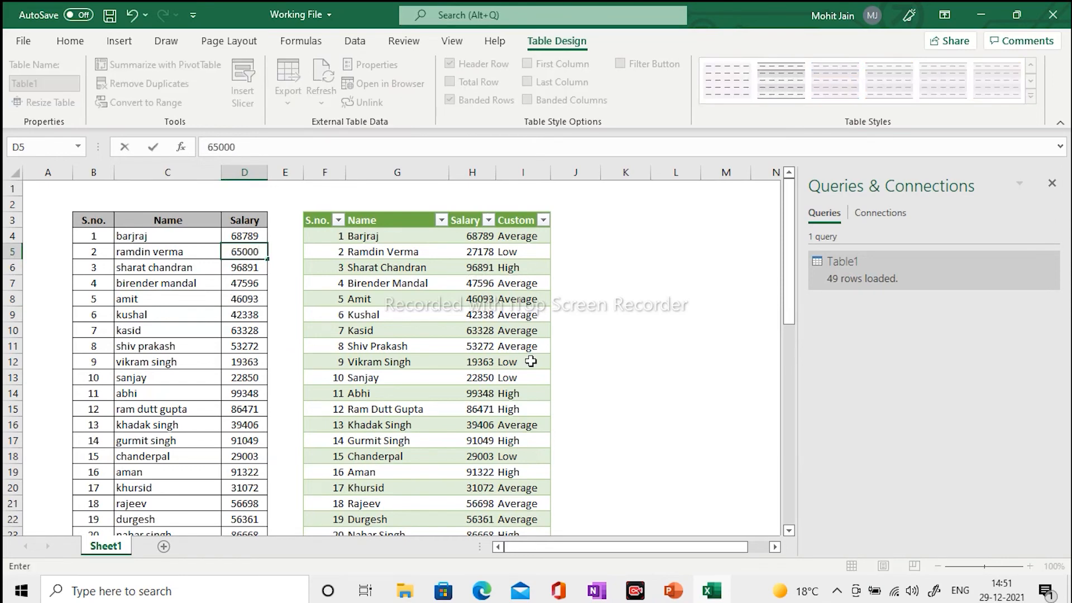
{"action": "left_click", "coordinate": [531, 361]}
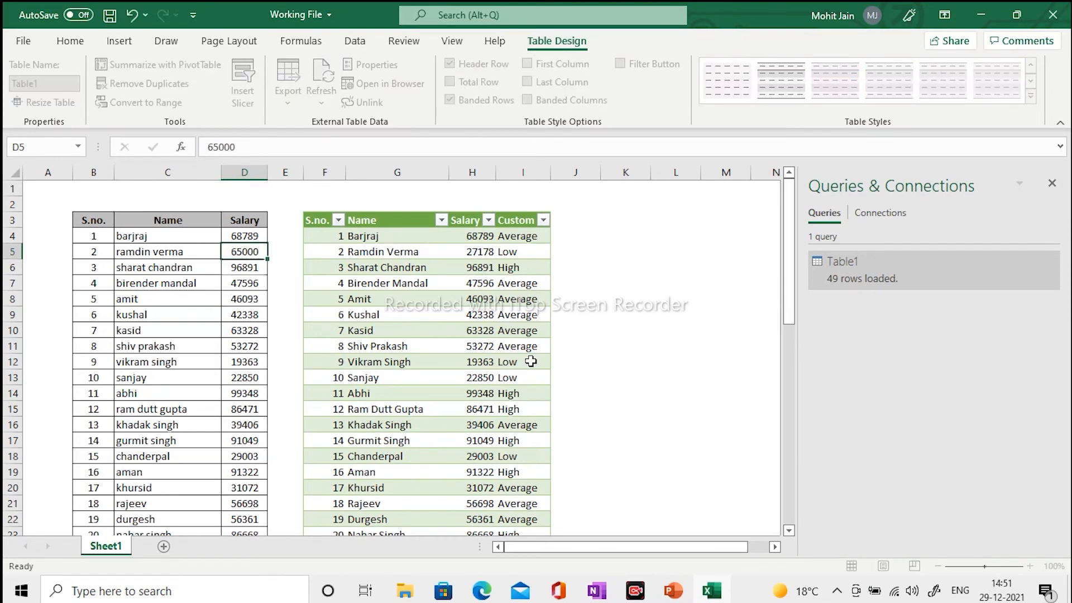
{"action": "left_click", "coordinate": [455, 306]}
{"action": "right_click", "coordinate": [455, 306]}
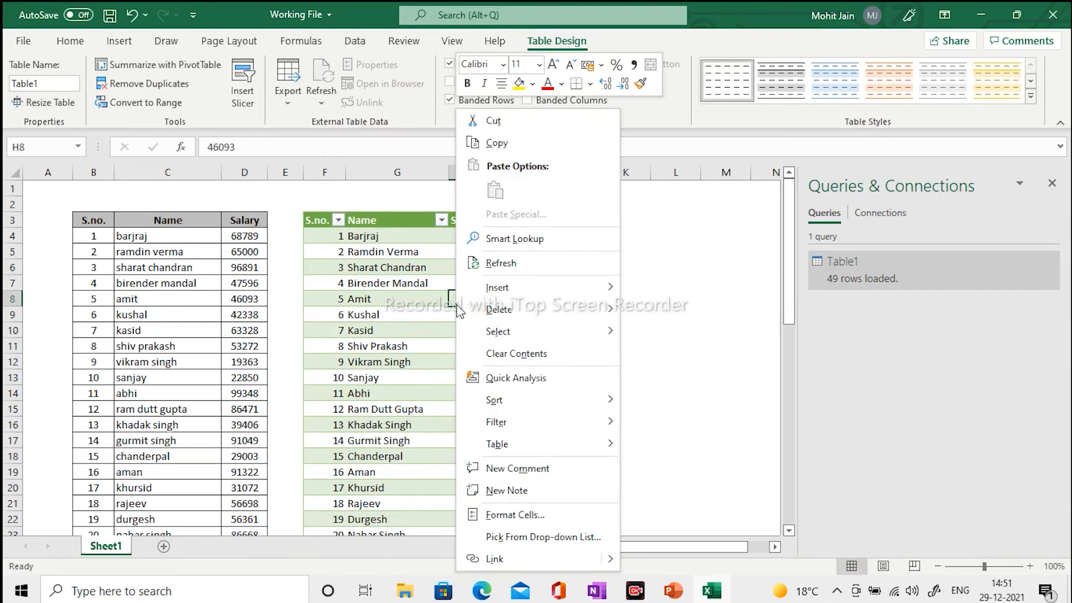
{"action": "left_click", "coordinate": [514, 263]}
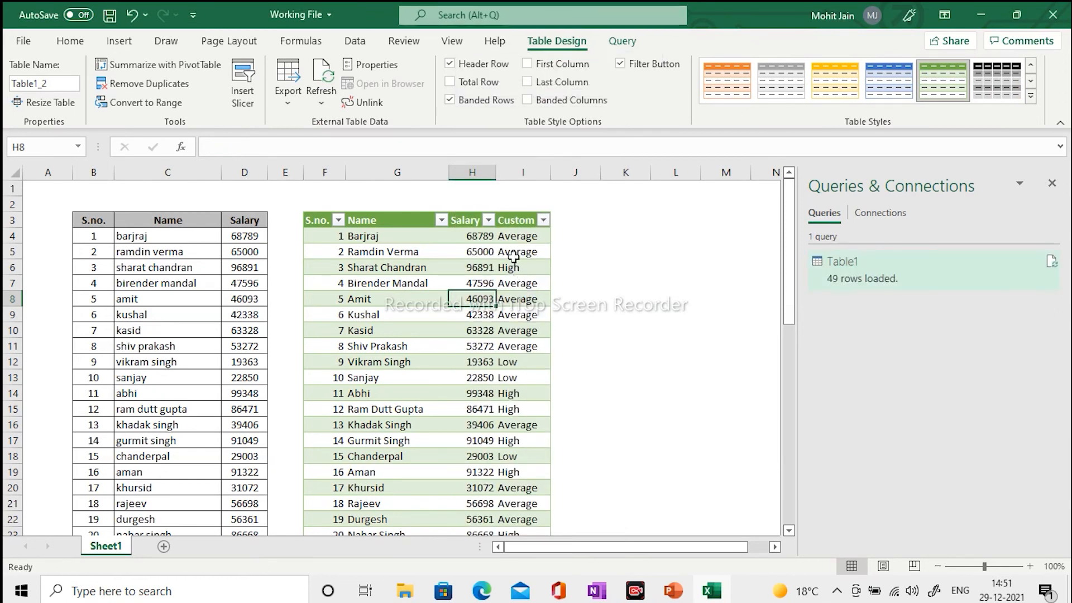
- Check the refreshed classification in I5 and review the loaded table down to its last row
{"action": "left_click", "coordinate": [514, 256]}
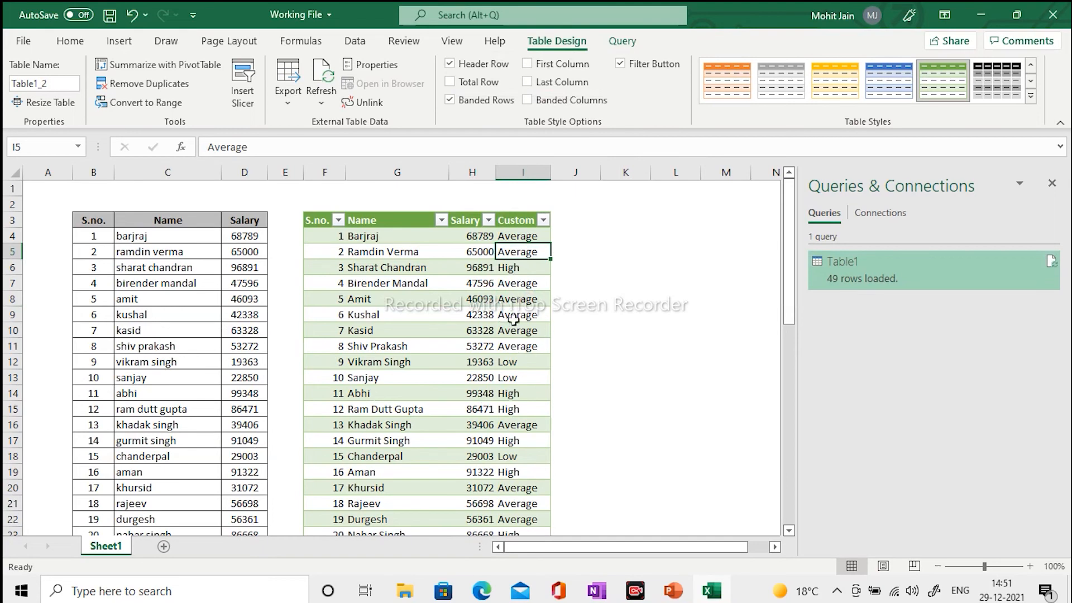
{"action": "scroll", "coordinate": [486, 413], "scroll_direction": "down", "scroll_amount": 11}
{"action": "scroll", "coordinate": [487, 418], "scroll_direction": "down", "scroll_amount": 1}
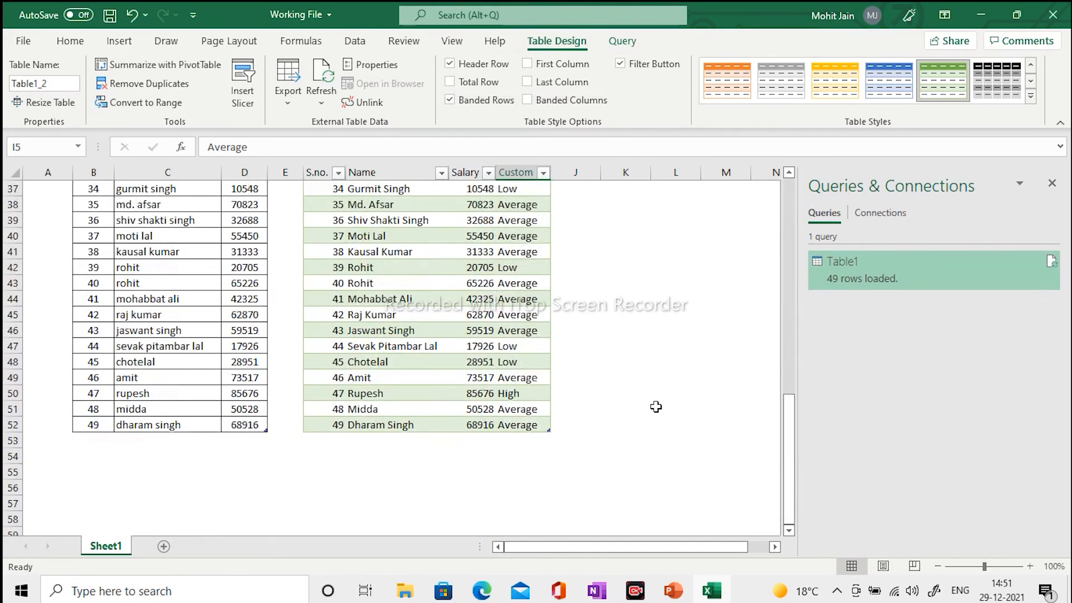
{"action": "scroll", "coordinate": [656, 406], "scroll_direction": "up", "scroll_amount": 12}
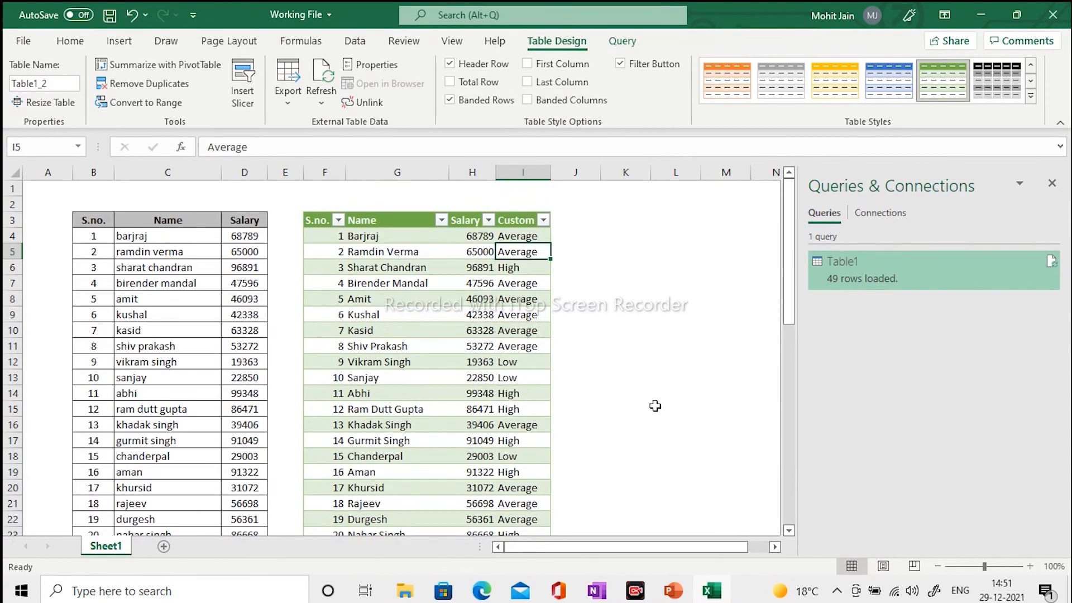